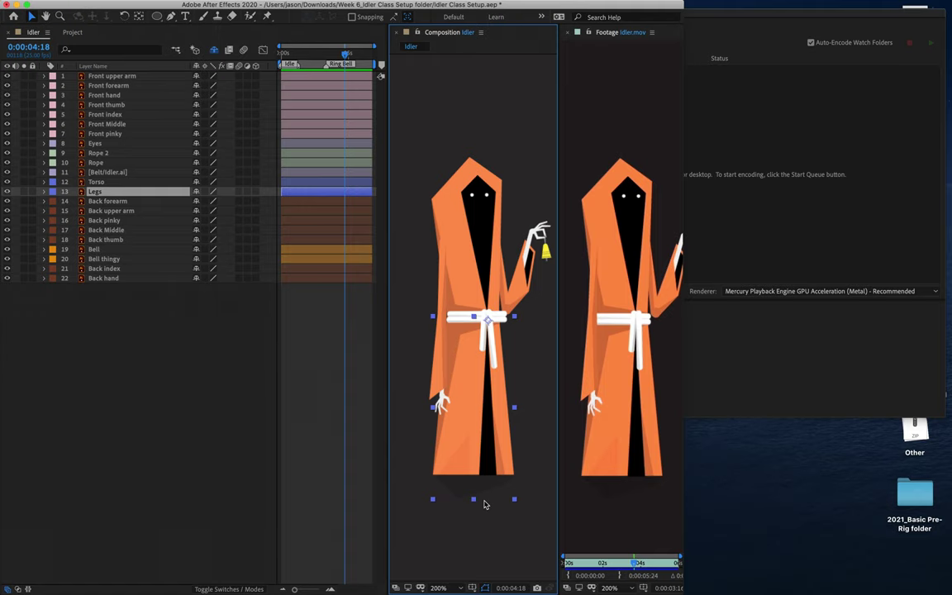
Bring the empty Adobe Media Encoder Queue window in front of the After Effects project.
{"action": "left_click", "coordinate": [748, 404]}
{"action": "mouse_move", "coordinate": [369, 576]}
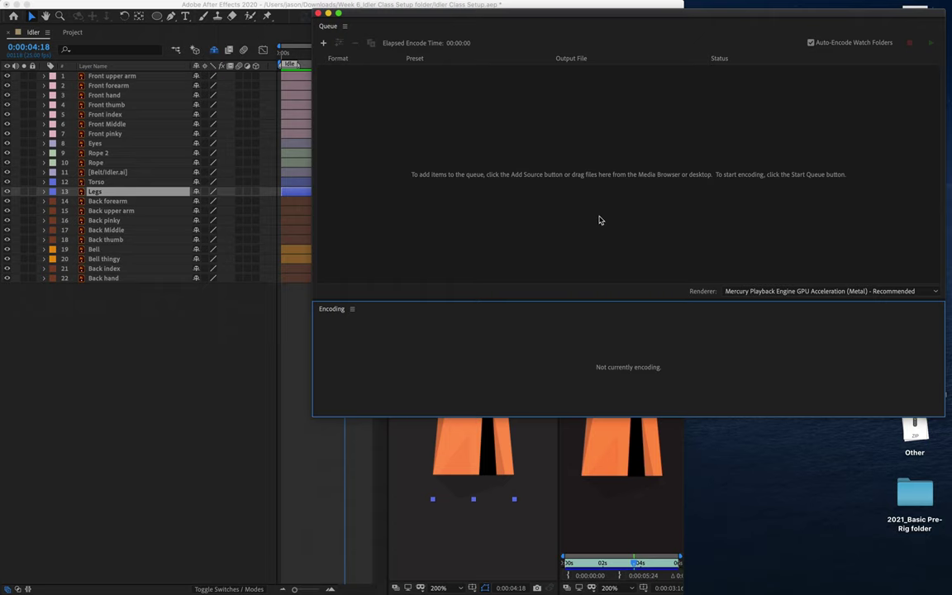
Send the Idler composition from After Effects to the Media Encoder queue via File > Export.
{"action": "left_click", "coordinate": [207, 386]}
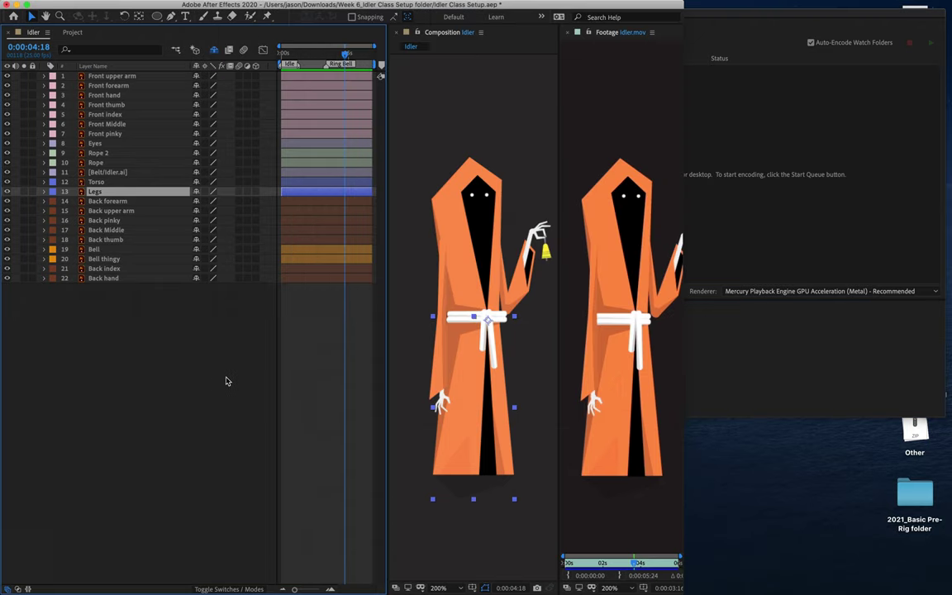
{"action": "mouse_move", "coordinate": [223, 3]}
{"action": "left_click", "coordinate": [97, 6]}
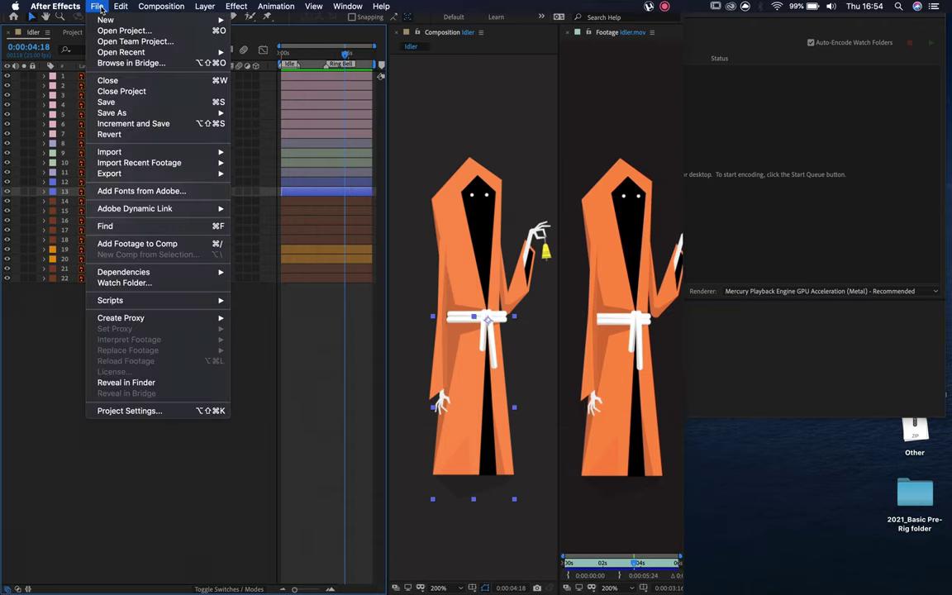
{"action": "mouse_move", "coordinate": [124, 171]}
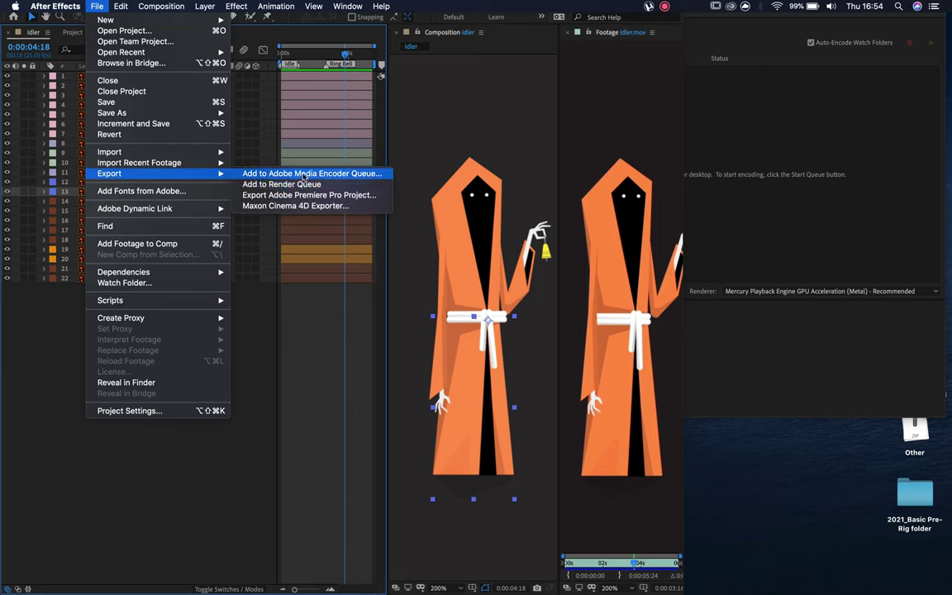
{"action": "left_click", "coordinate": [344, 175]}
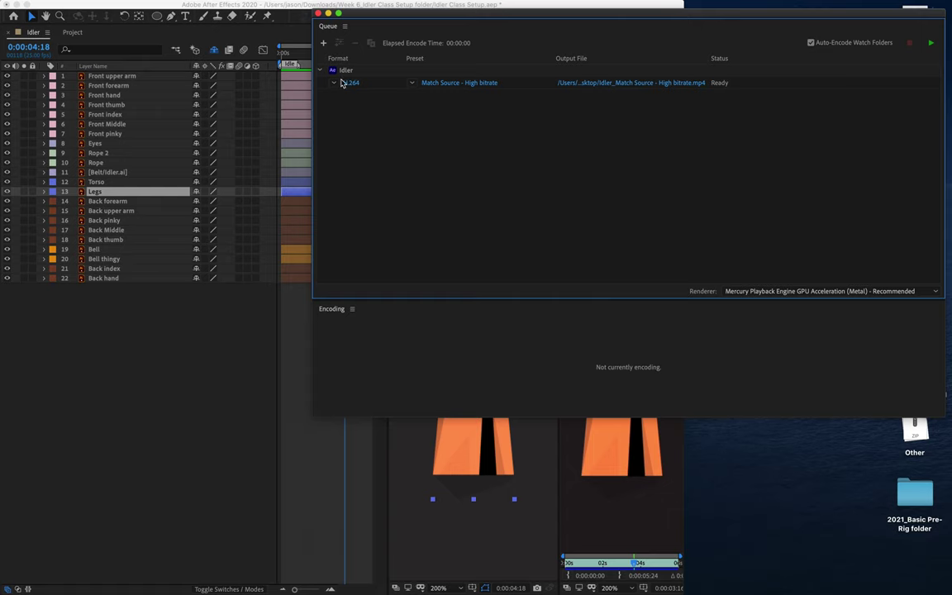
Keep H.264 as the format and Match Source – High bitrate as the preset.
{"action": "left_click", "coordinate": [335, 84]}
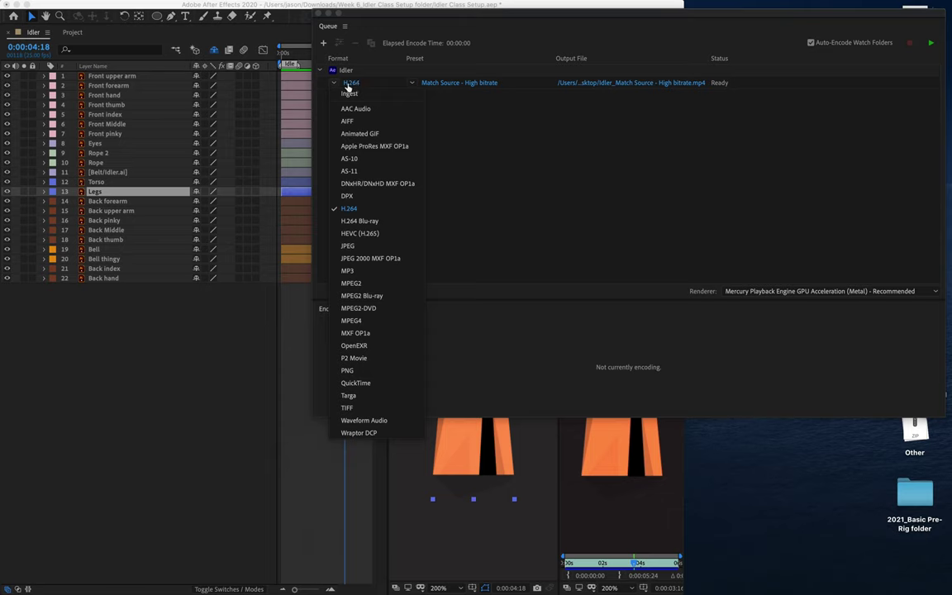
{"action": "left_click", "coordinate": [411, 82]}
{"action": "left_click", "coordinate": [412, 82]}
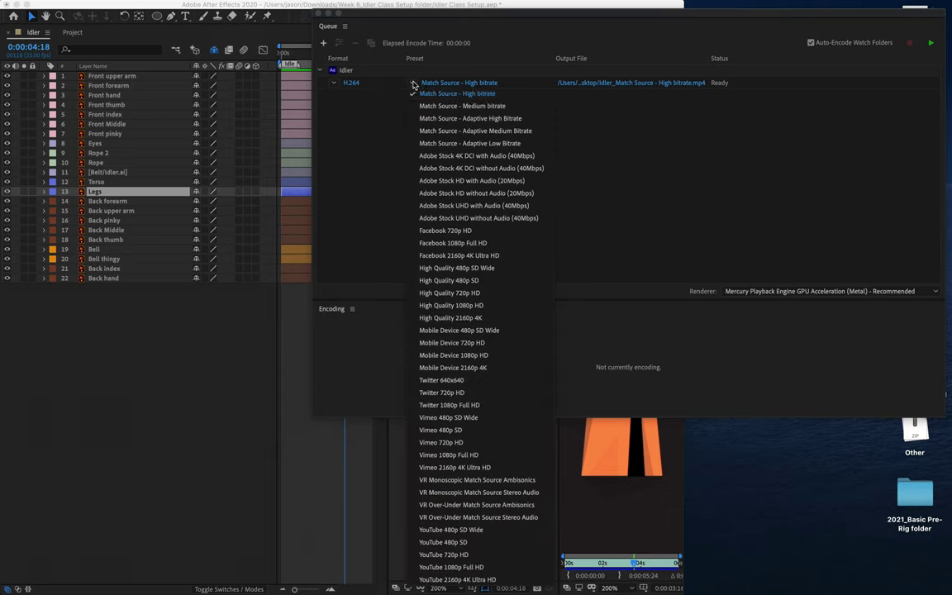
{"action": "left_click", "coordinate": [459, 96]}
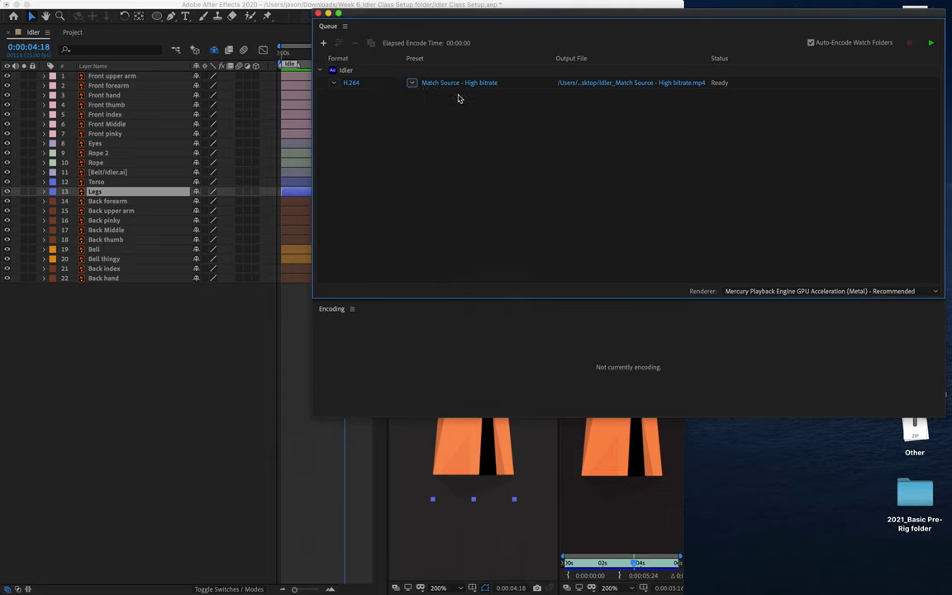
Name the output 130016_Task.mp4 on the Desktop and start encoding the queue.
{"action": "left_click", "coordinate": [644, 83]}
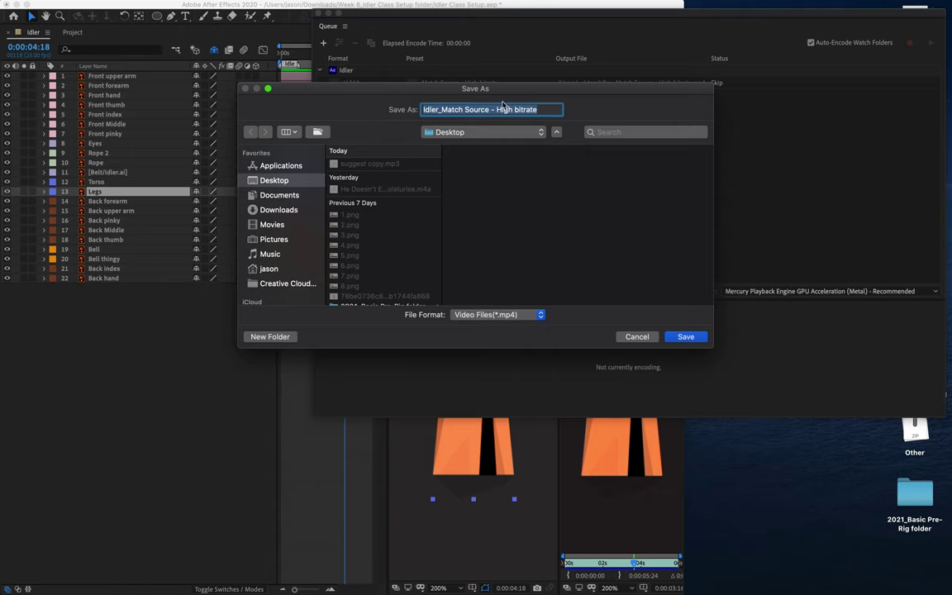
{"action": "type", "text": "130016_Task"}
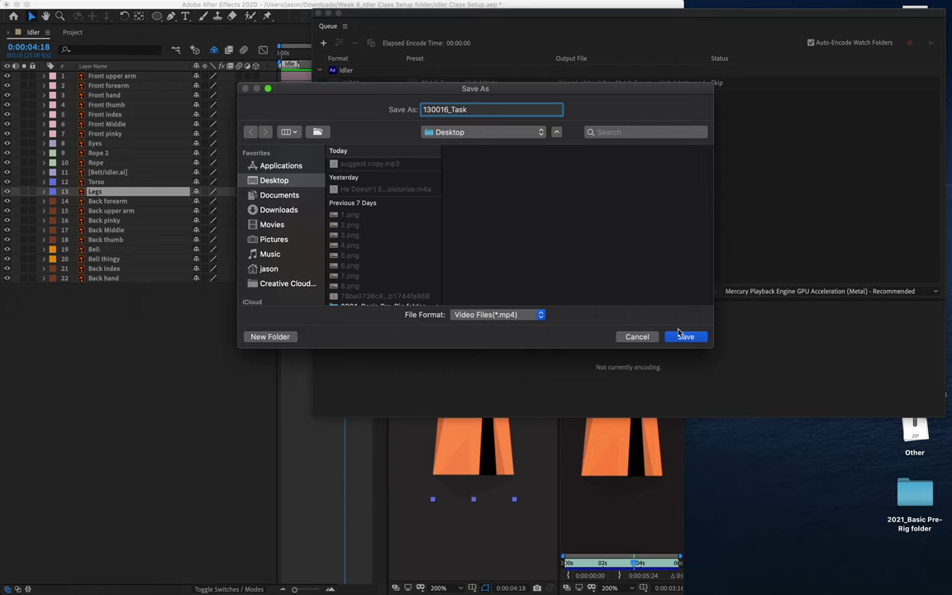
{"action": "key", "text": "Return"}
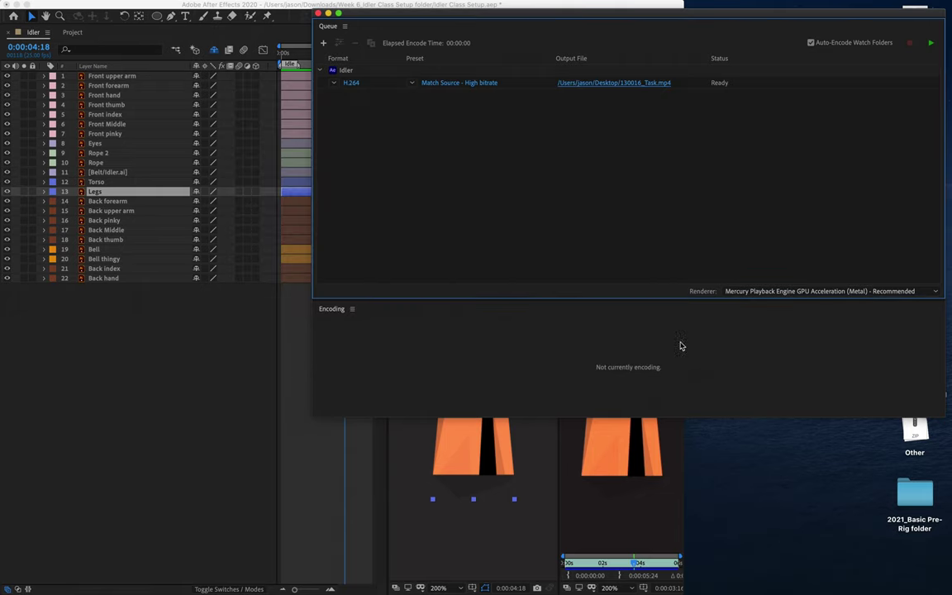
{"action": "left_click", "coordinate": [931, 43]}
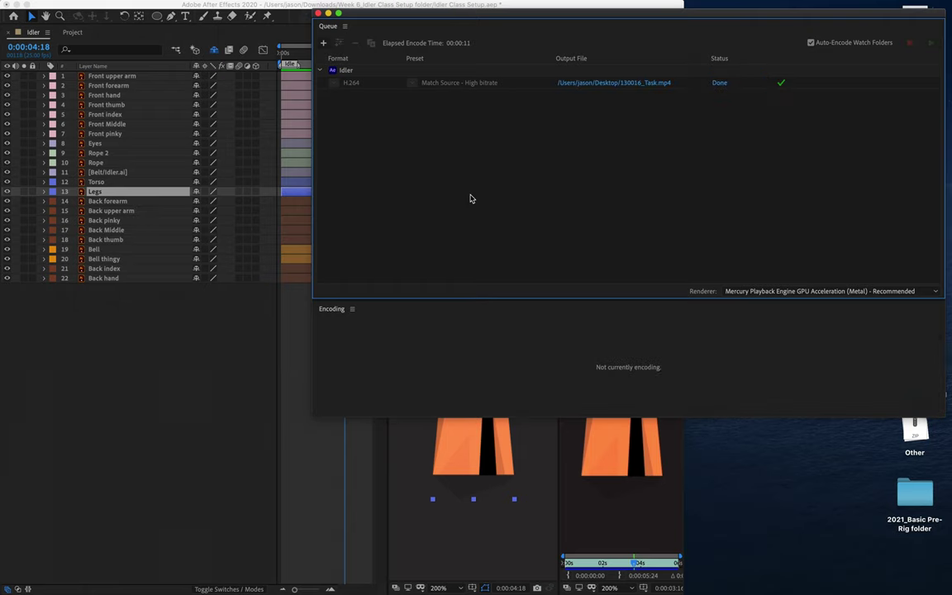
Add the Idler comp to After Effects' Render Queue with File > Export > Add to Render Queue.
{"action": "left_click", "coordinate": [186, 355]}
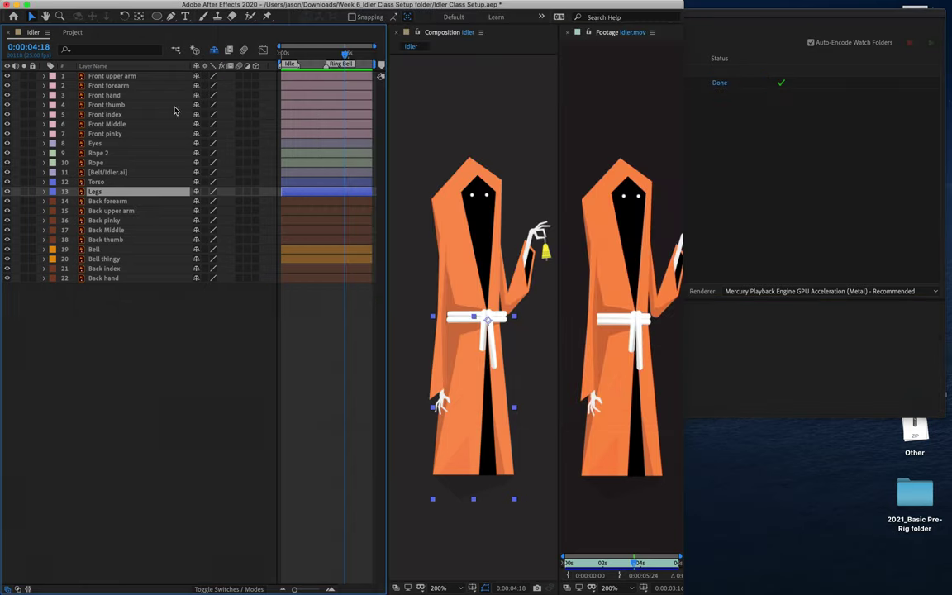
{"action": "left_click", "coordinate": [97, 7]}
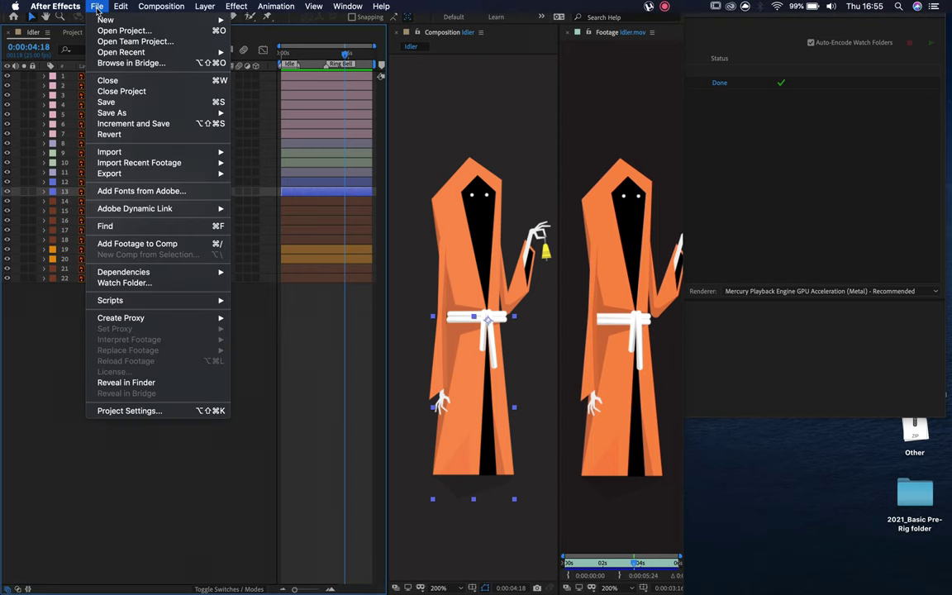
{"action": "mouse_move", "coordinate": [132, 172]}
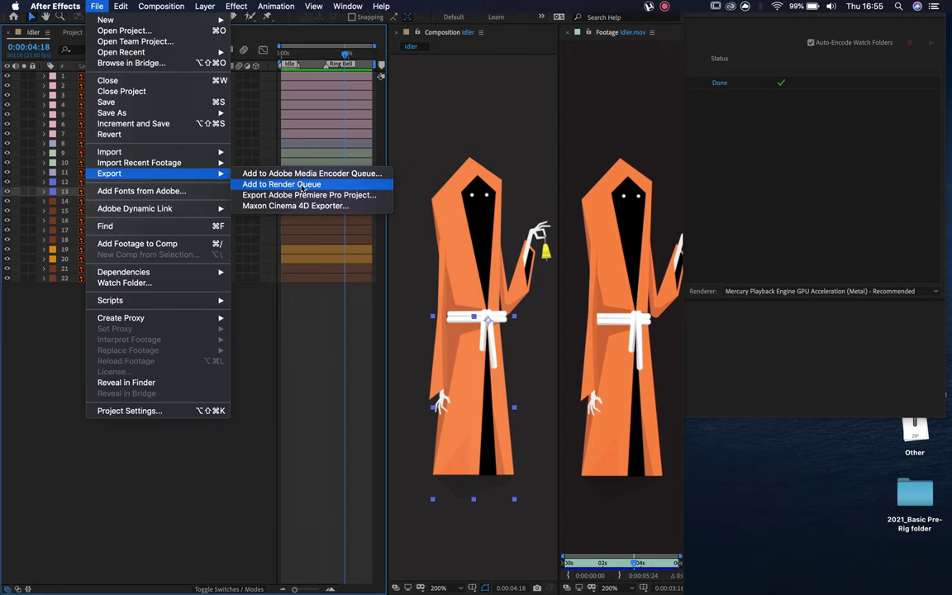
{"action": "left_click", "coordinate": [299, 189]}
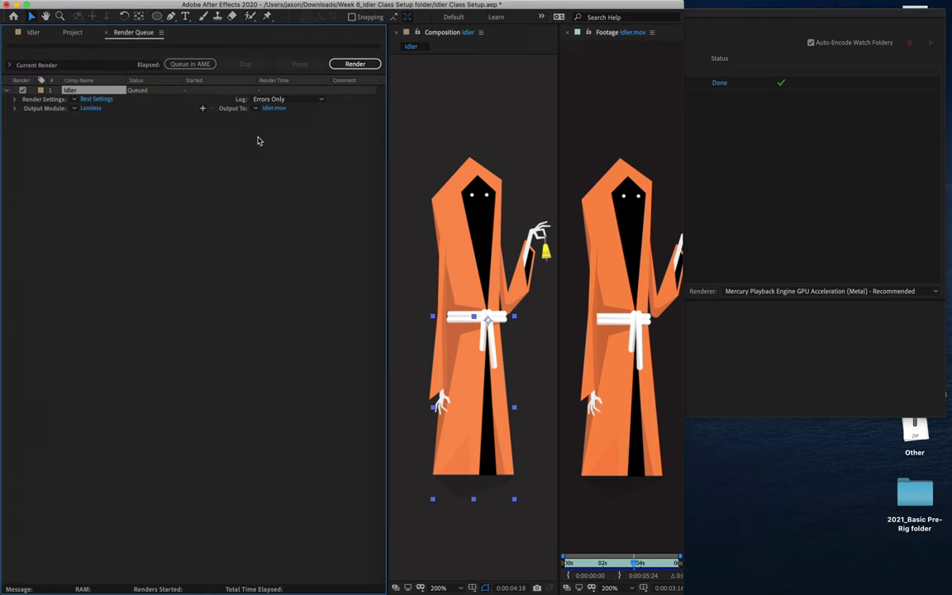
Keep Best Settings and switch the Idler output module from Lossless to QuickTime DV NTSC 48kHz.
{"action": "left_click", "coordinate": [74, 100]}
{"action": "left_click", "coordinate": [90, 109]}
{"action": "left_click", "coordinate": [75, 109]}
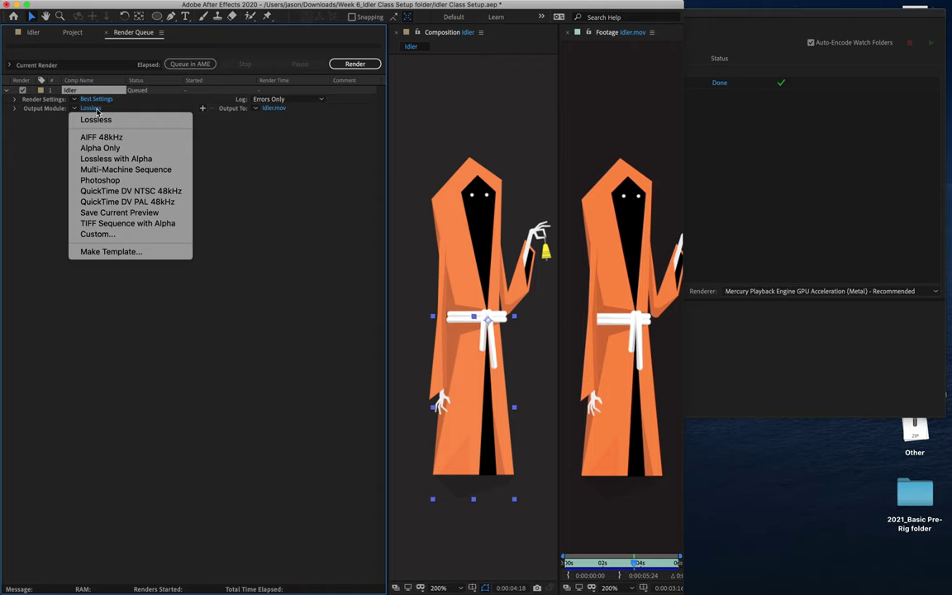
{"action": "left_click", "coordinate": [73, 110]}
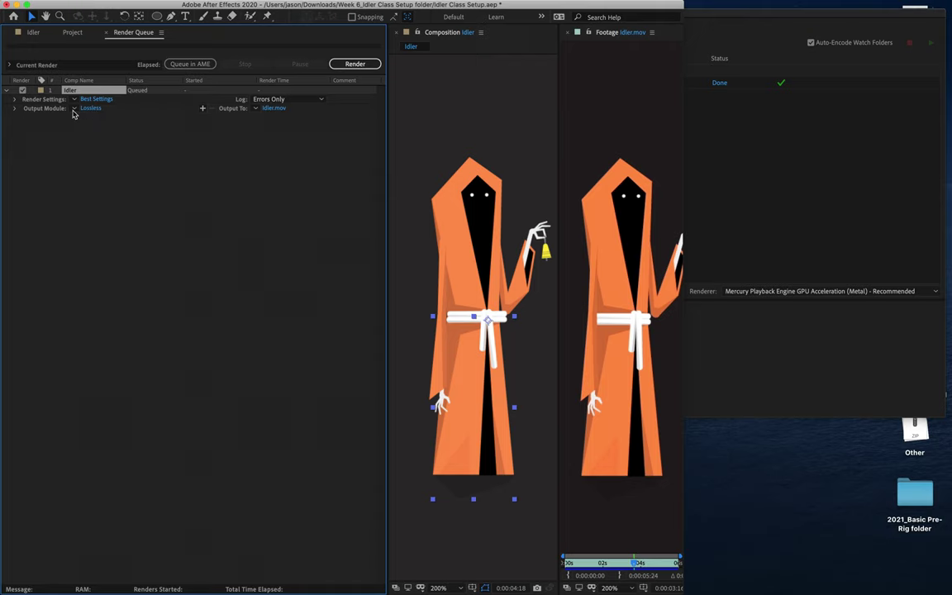
{"action": "left_click", "coordinate": [73, 109]}
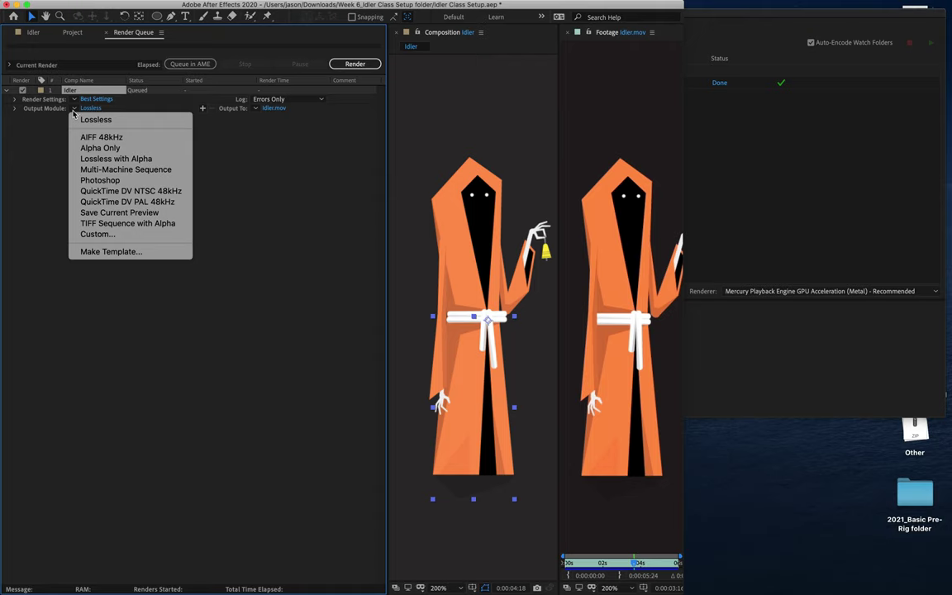
{"action": "left_click", "coordinate": [111, 195]}
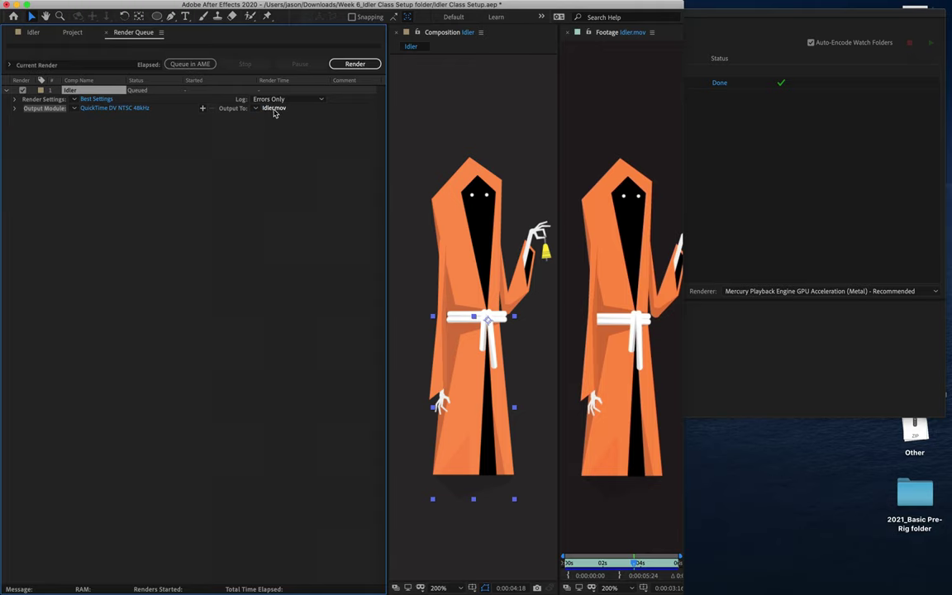
Save the Idler render as 130016_Task.mov on the Desktop and render it.
{"action": "left_click", "coordinate": [274, 108]}
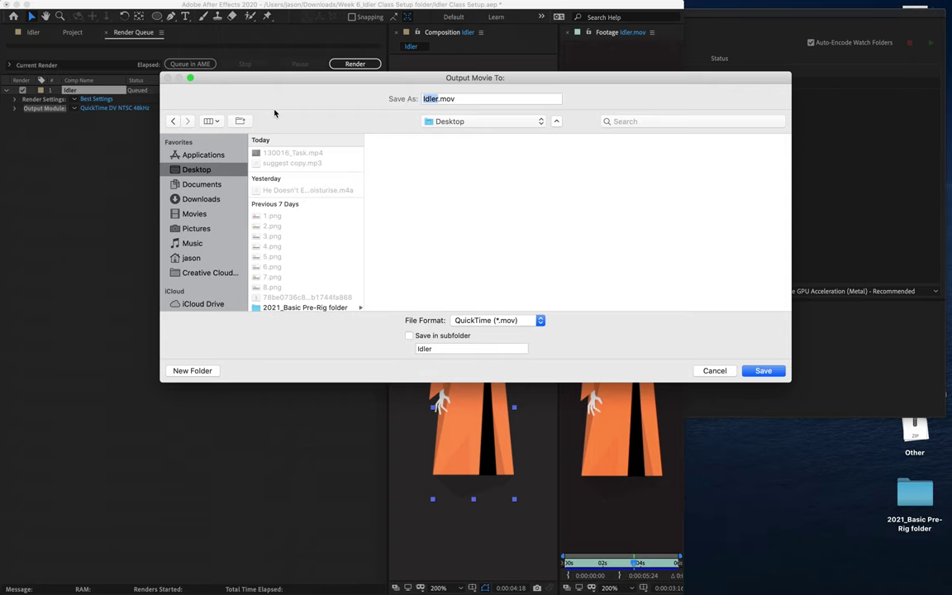
{"action": "left_click_drag", "start_coordinate": [305, 85], "coordinate": [253, 159]}
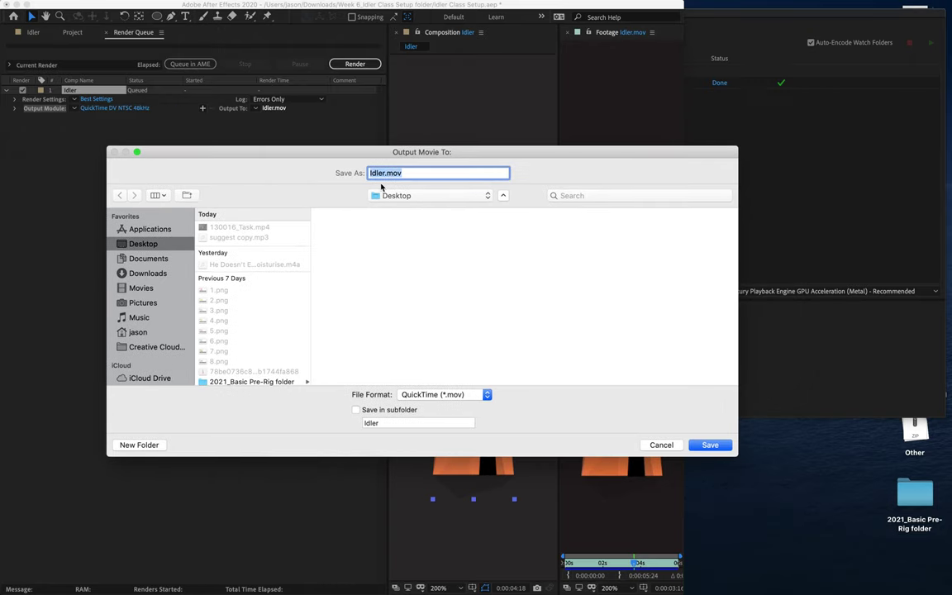
{"action": "type", "text": "130016_Task"}
{"action": "left_click", "coordinate": [711, 445]}
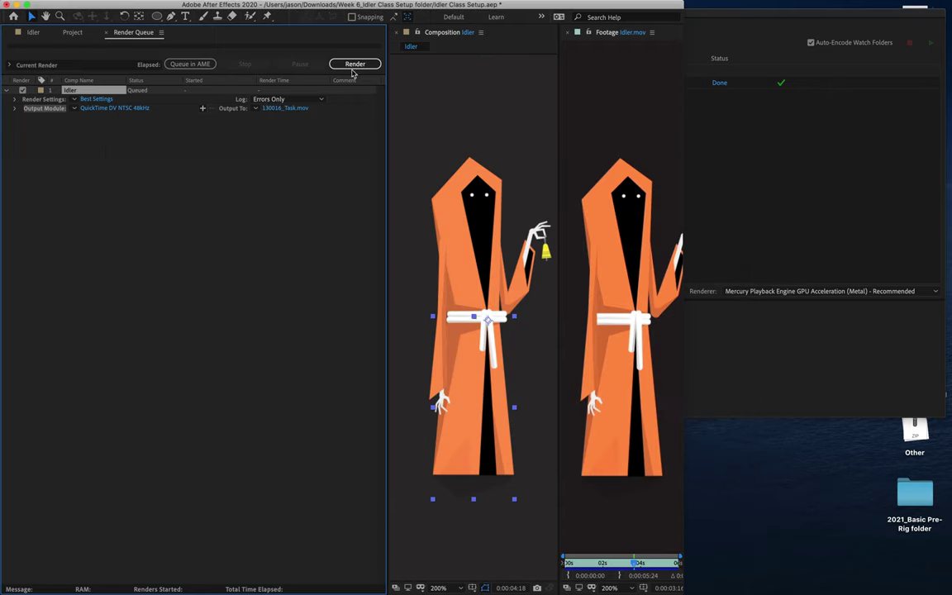
{"action": "left_click", "coordinate": [353, 65]}
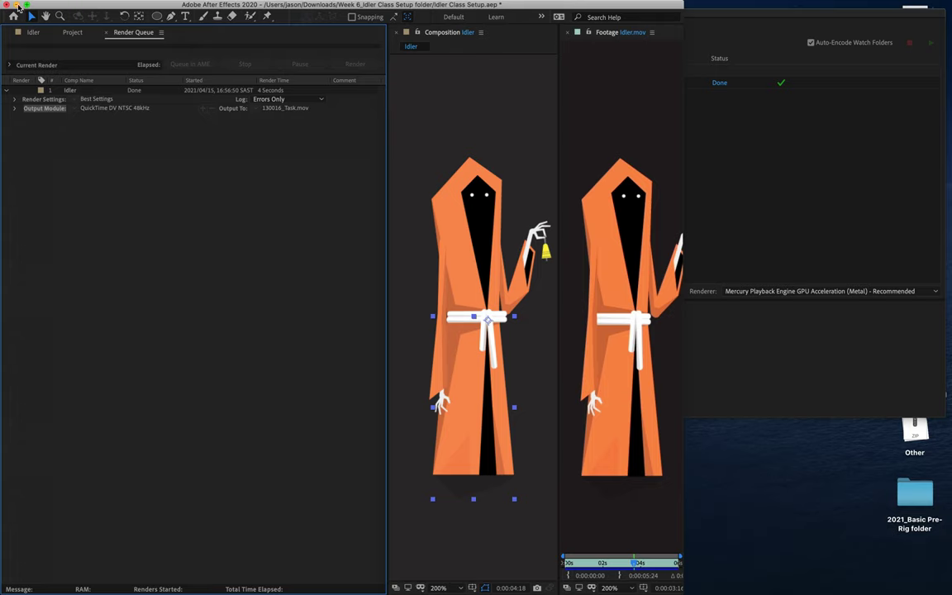
Drag 130016_Task.mov from the desktop into Media Encoder's queue as an H.264 Match Source job.
{"action": "left_click", "coordinate": [17, 5]}
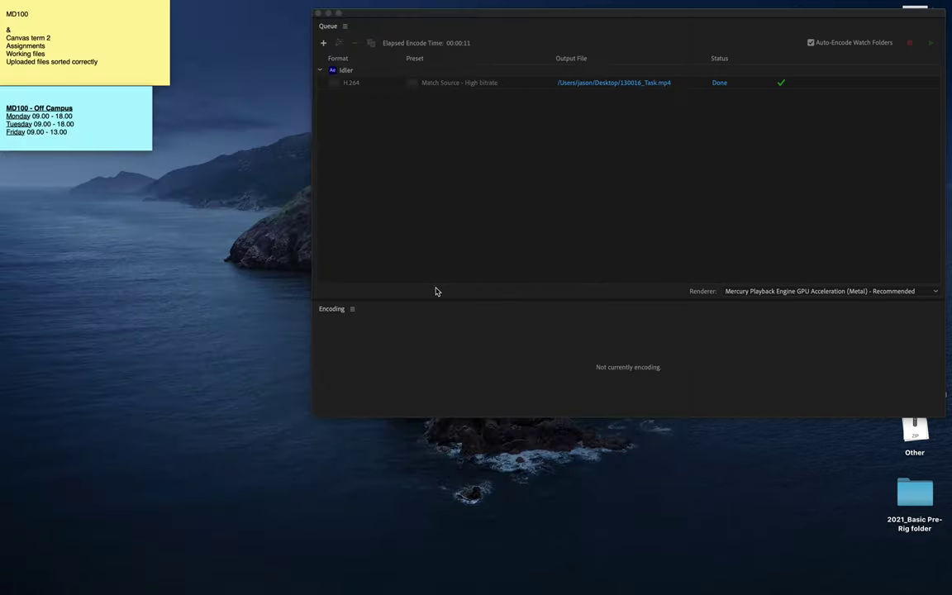
{"action": "left_click", "coordinate": [537, 221]}
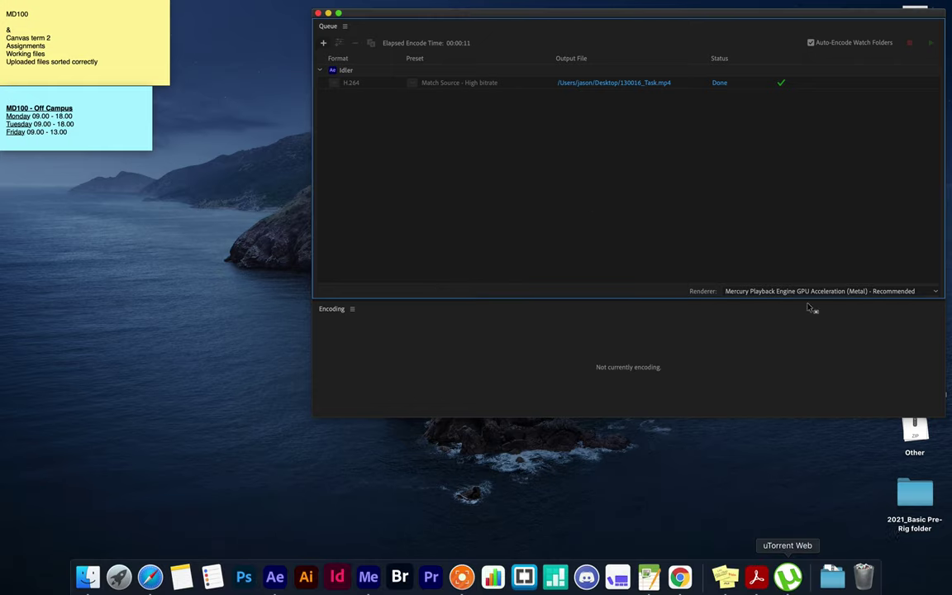
{"action": "left_click_drag", "start_coordinate": [860, 10], "coordinate": [671, 25]}
{"action": "left_click", "coordinate": [916, 300]}
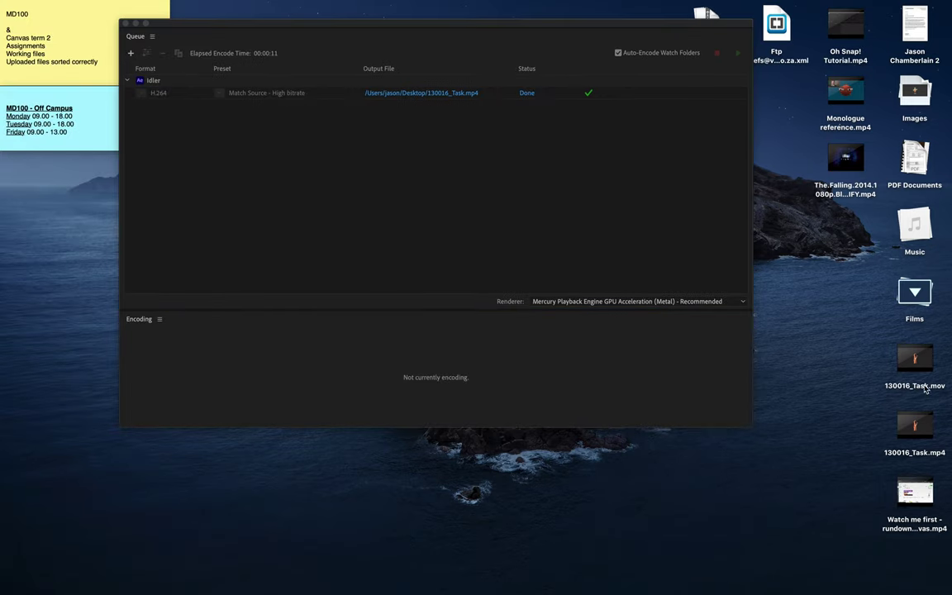
{"action": "left_click", "coordinate": [928, 371]}
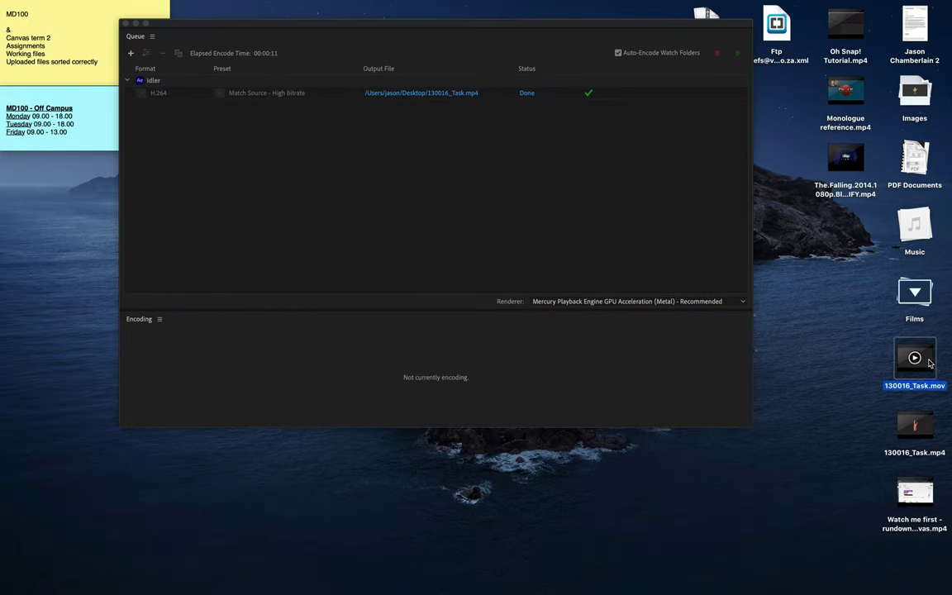
{"action": "left_click_drag", "start_coordinate": [929, 363], "coordinate": [246, 208]}
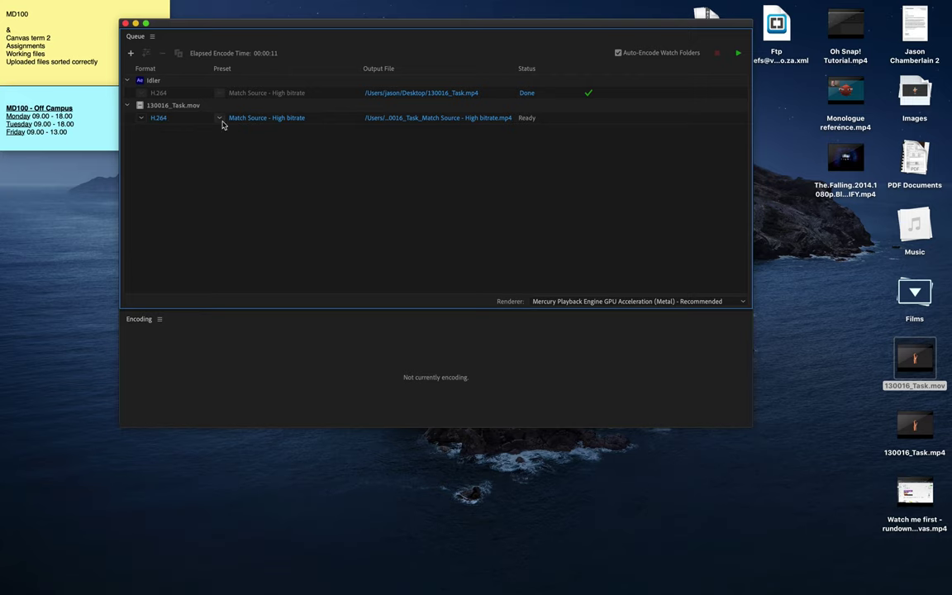
Rename the new job's output to Task_Final.mp4 on the Desktop and start encoding it.
{"action": "left_click", "coordinate": [434, 119]}
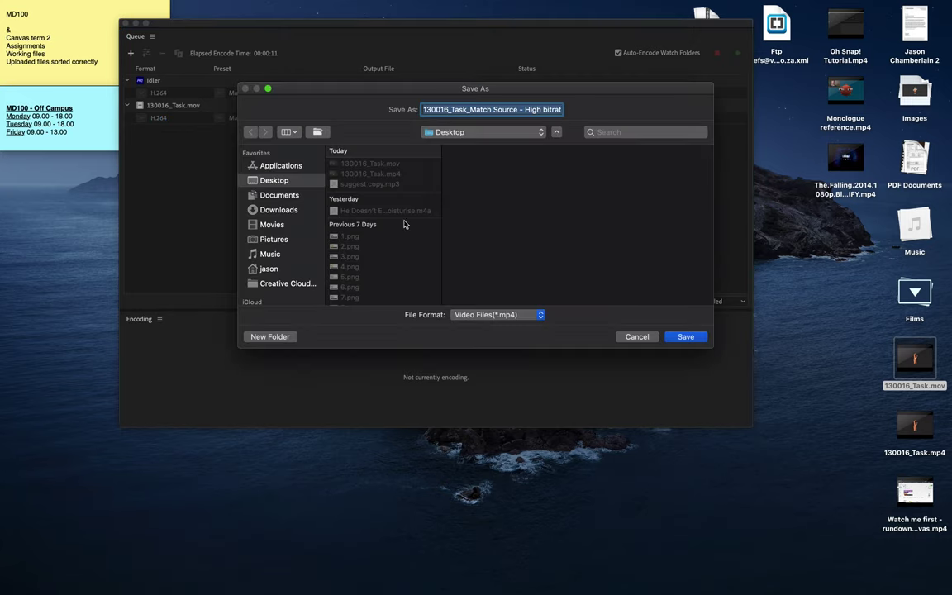
{"action": "type", "text": "Ta"}
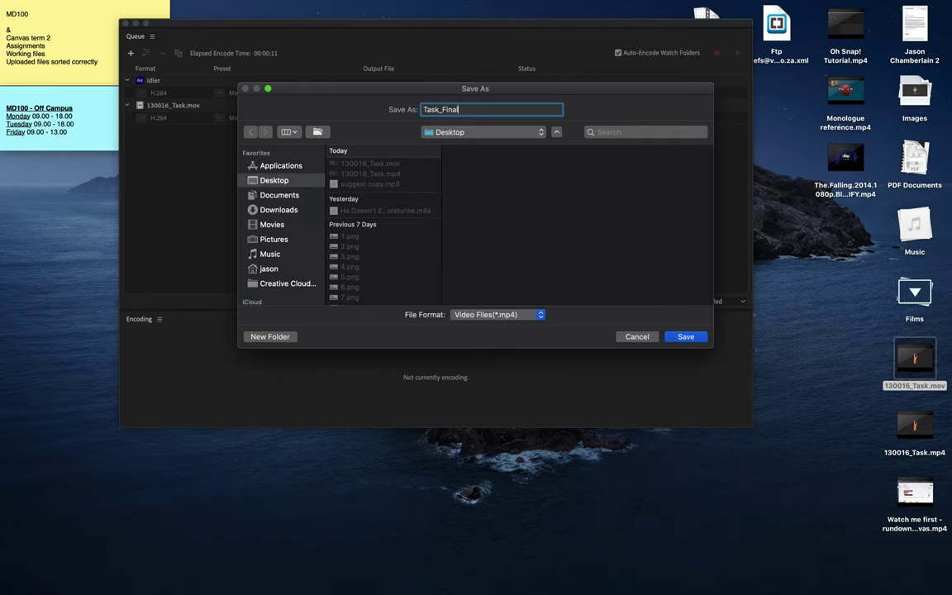
{"action": "type", "text": "sk_Final"}
{"action": "left_click", "coordinate": [685, 337]}
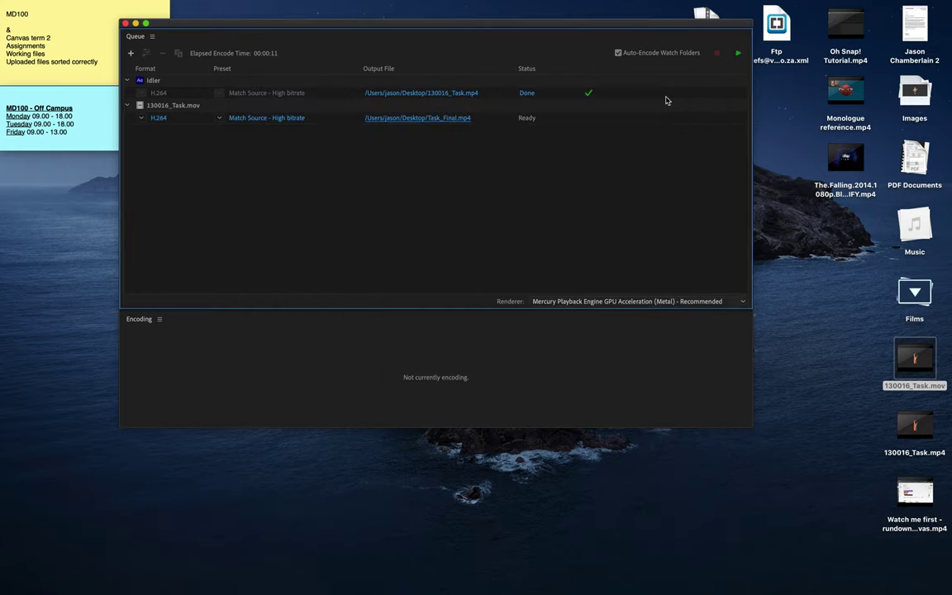
{"action": "left_click", "coordinate": [738, 53]}
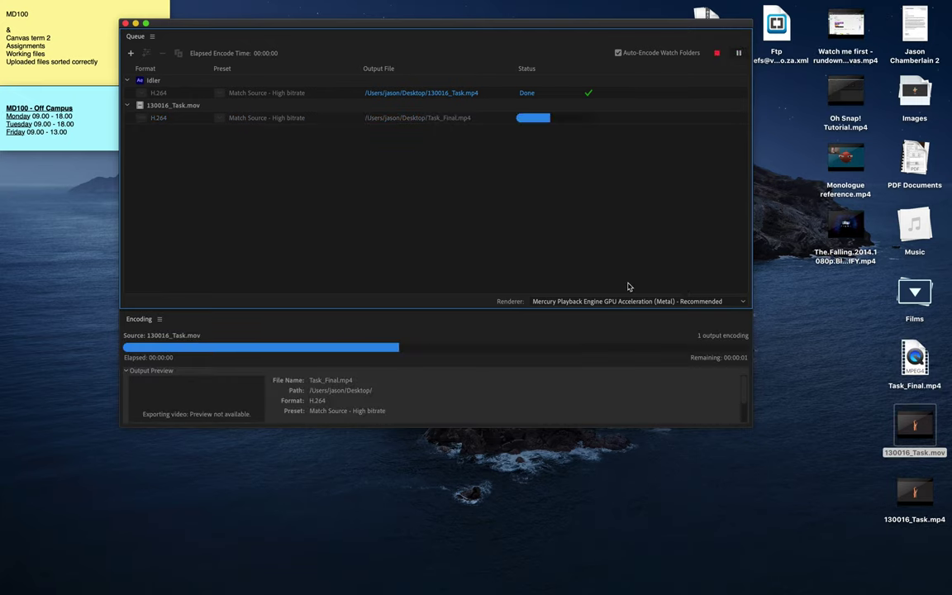
{"action": "key", "text": "ctrl+Right"}
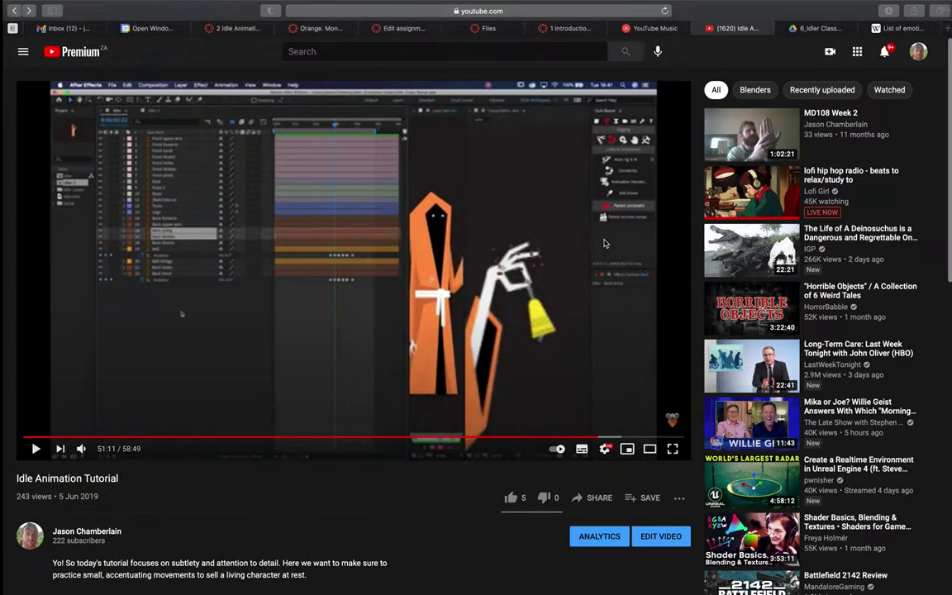
{"action": "key", "text": "ctrl+Left"}
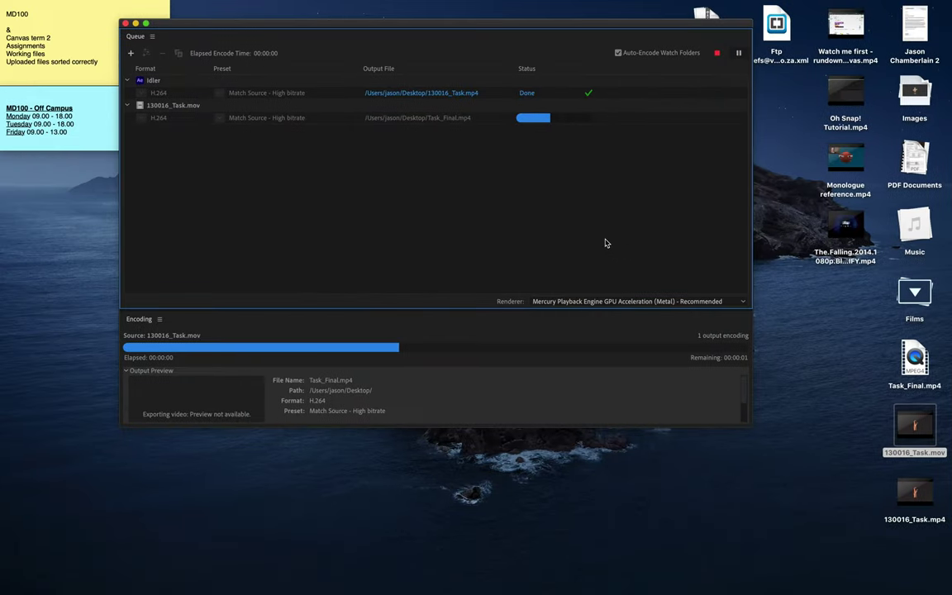